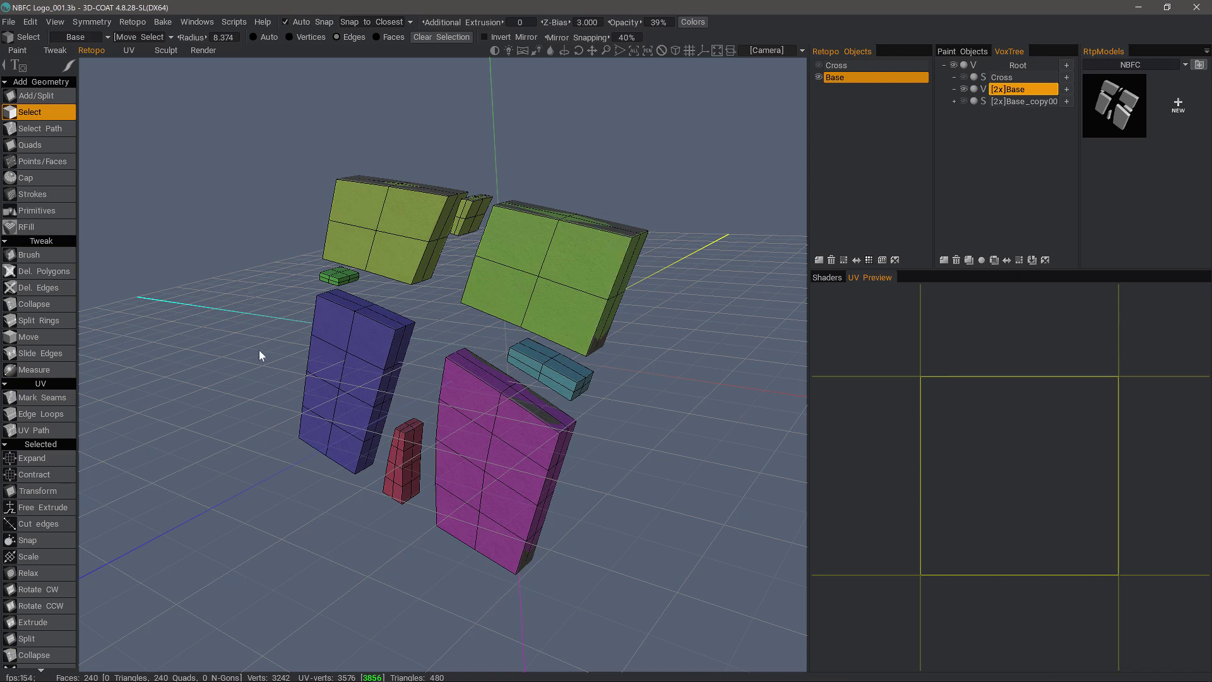
- Select the logo's sharp edges using a 45-degree crease angle, picking 216 edges
{"action": "middle_click_drag", "start_coordinate": [263, 342], "coordinate": [262, 331]}
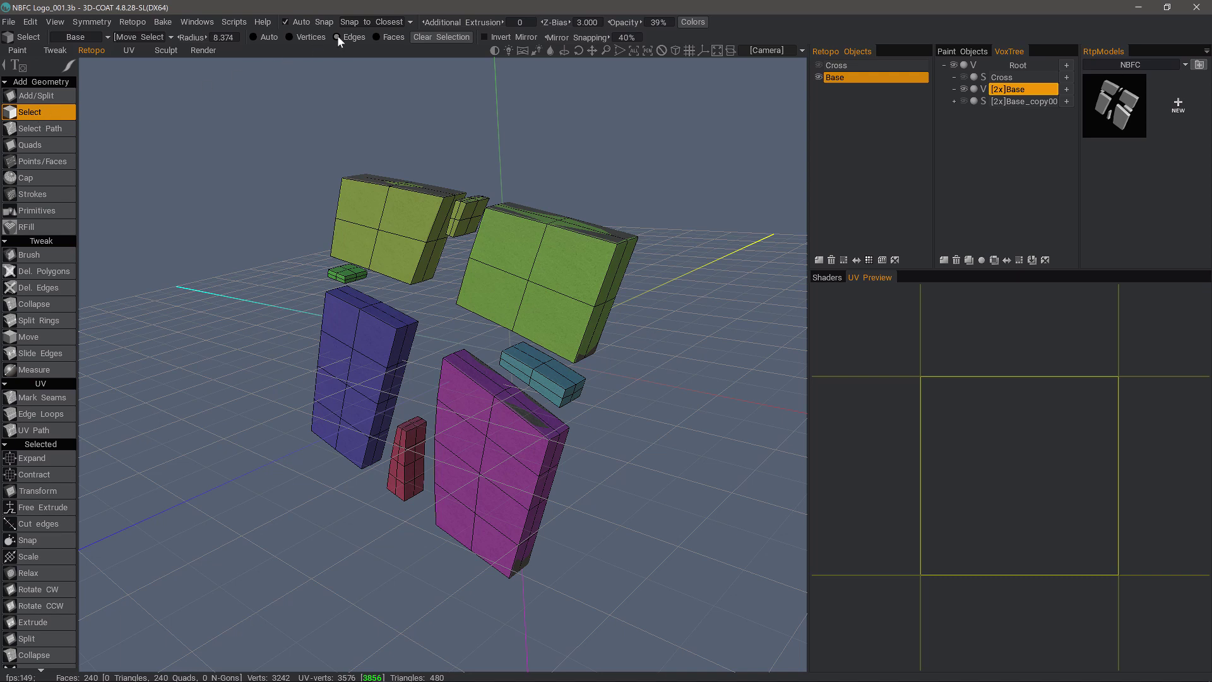
{"action": "scroll", "coordinate": [44, 547], "scroll_direction": "down", "scroll_amount": 5}
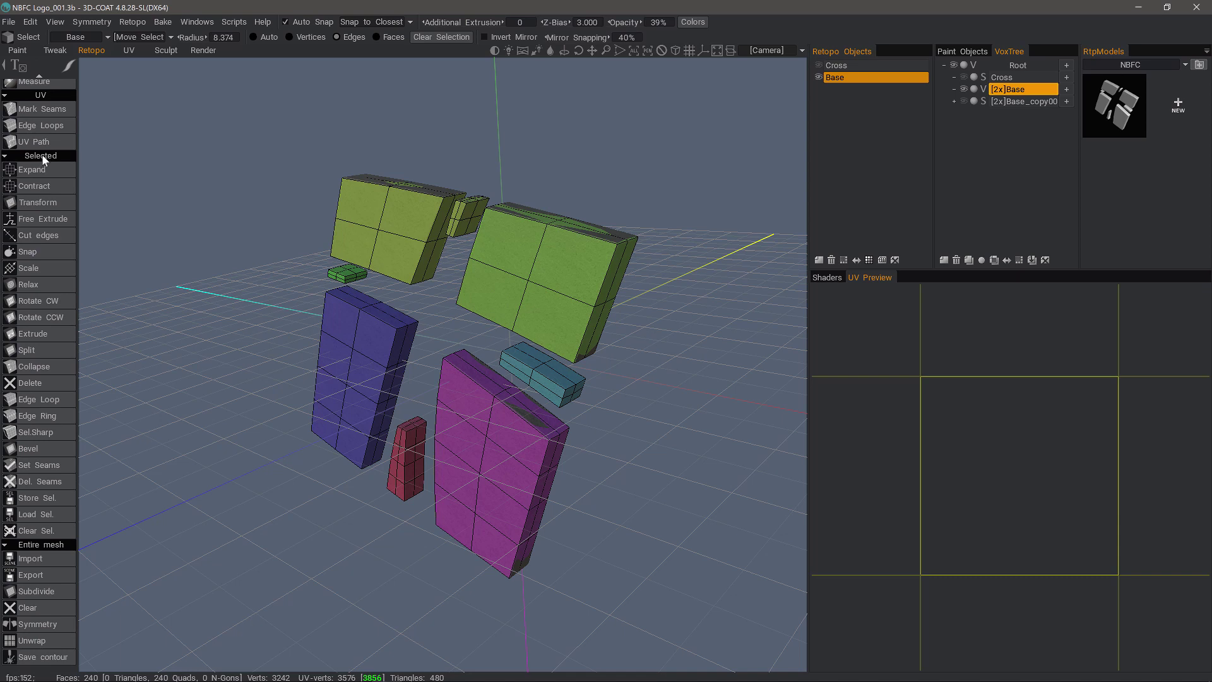
{"action": "left_click", "coordinate": [42, 433]}
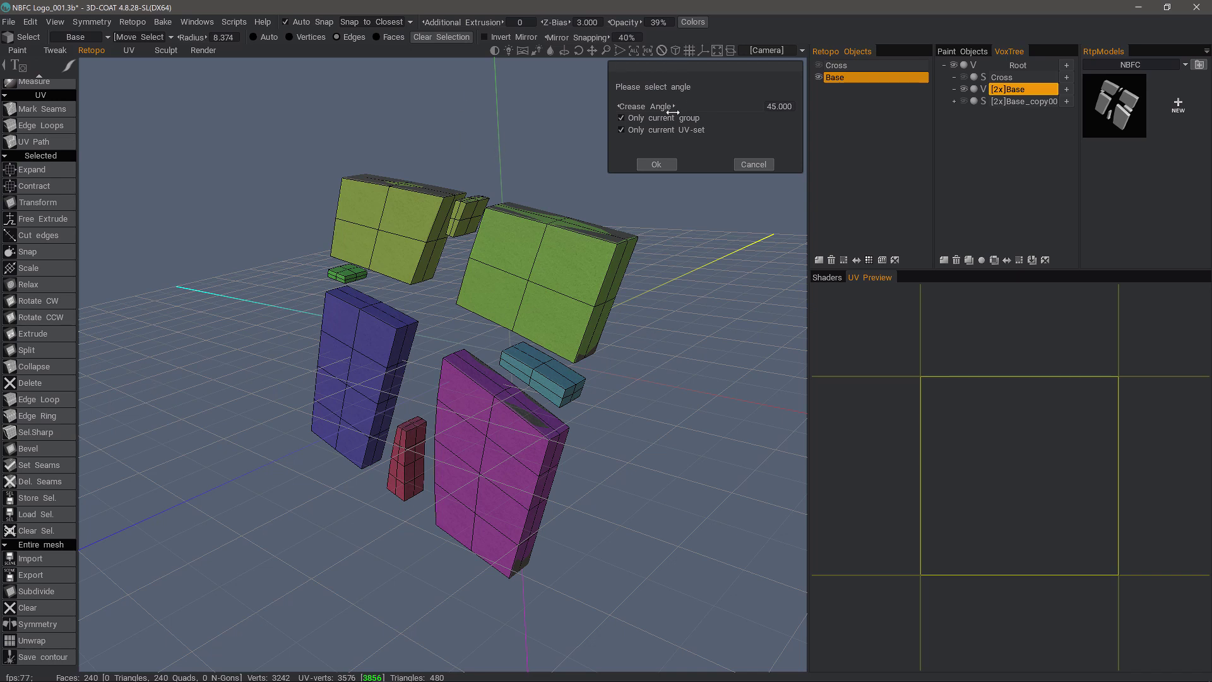
{"action": "mouse_move", "coordinate": [668, 106]}
{"action": "left_mouse_down"}
{"action": "mouse_move", "coordinate": [647, 107]}
{"action": "mouse_move", "coordinate": [662, 106]}
{"action": "left_mouse_up"}
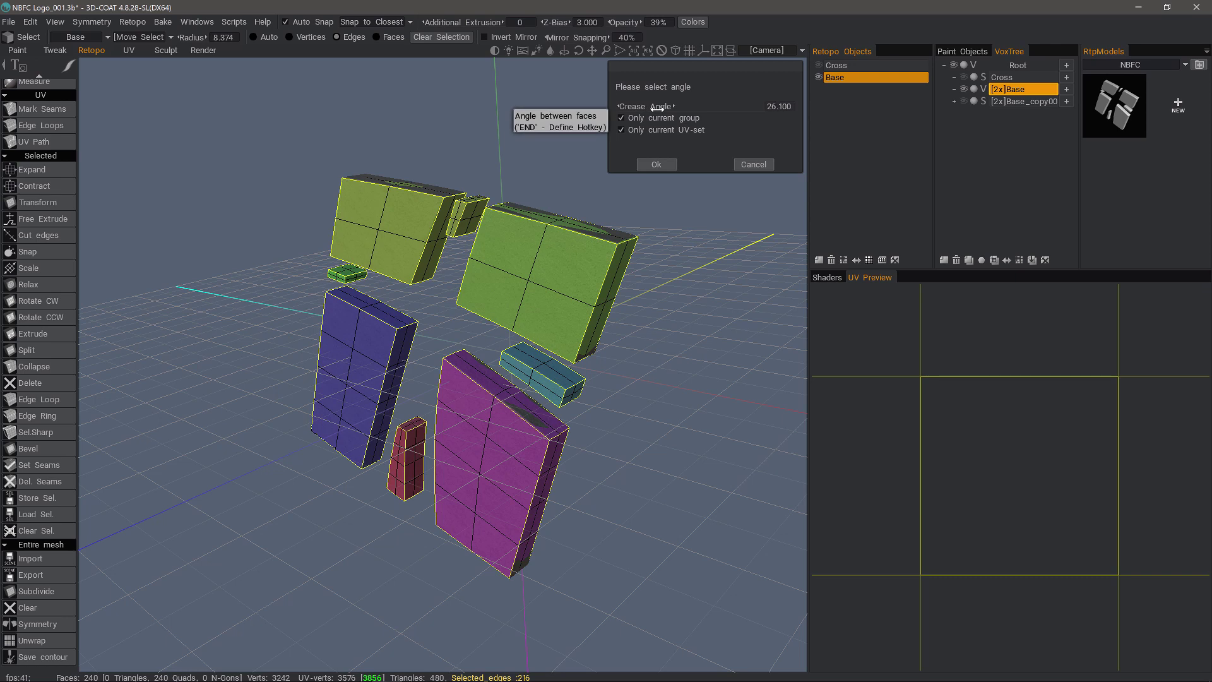
{"action": "left_click", "coordinate": [778, 106]}
{"action": "key", "text": "Return"}
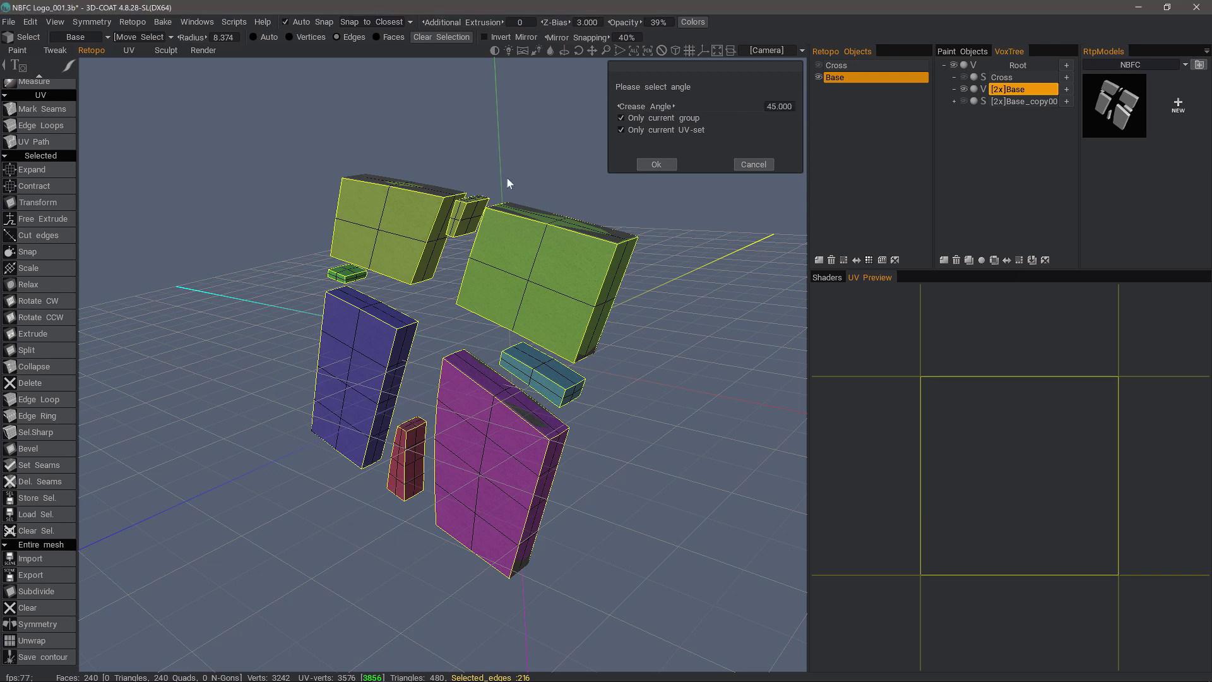
{"action": "left_click", "coordinate": [657, 166]}
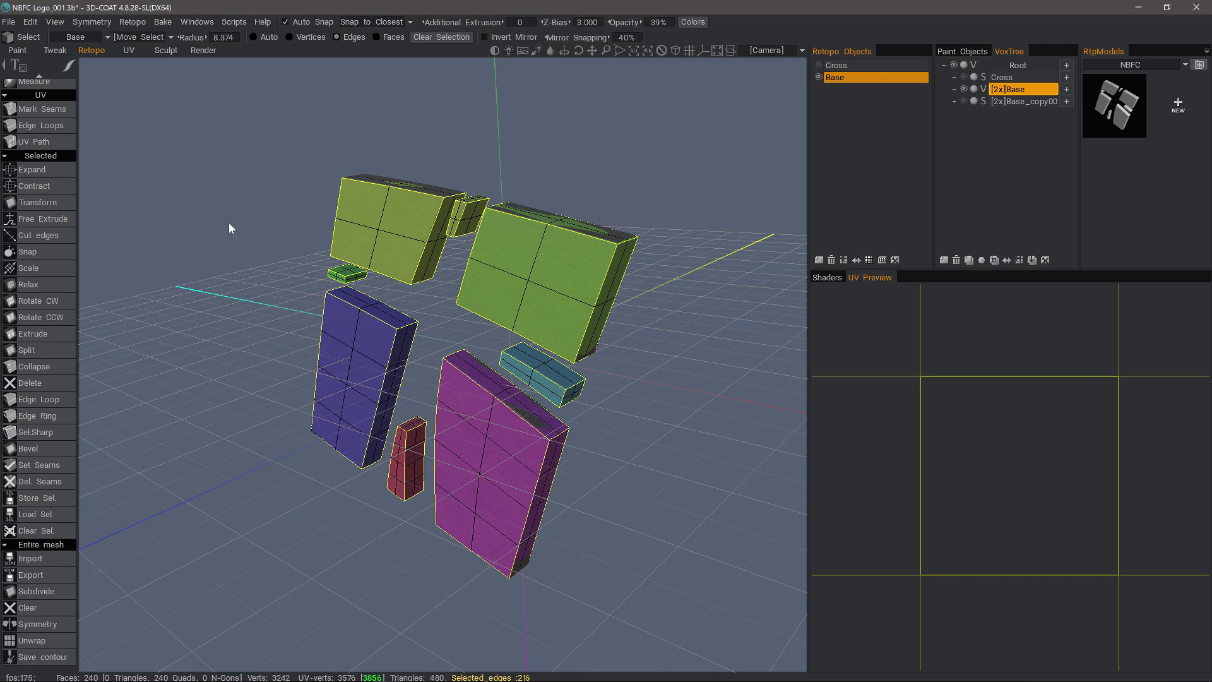
- Bevel the selected sharp edges at size 3.250, raising the mesh to 520 faces
{"action": "left_click", "coordinate": [45, 448]}
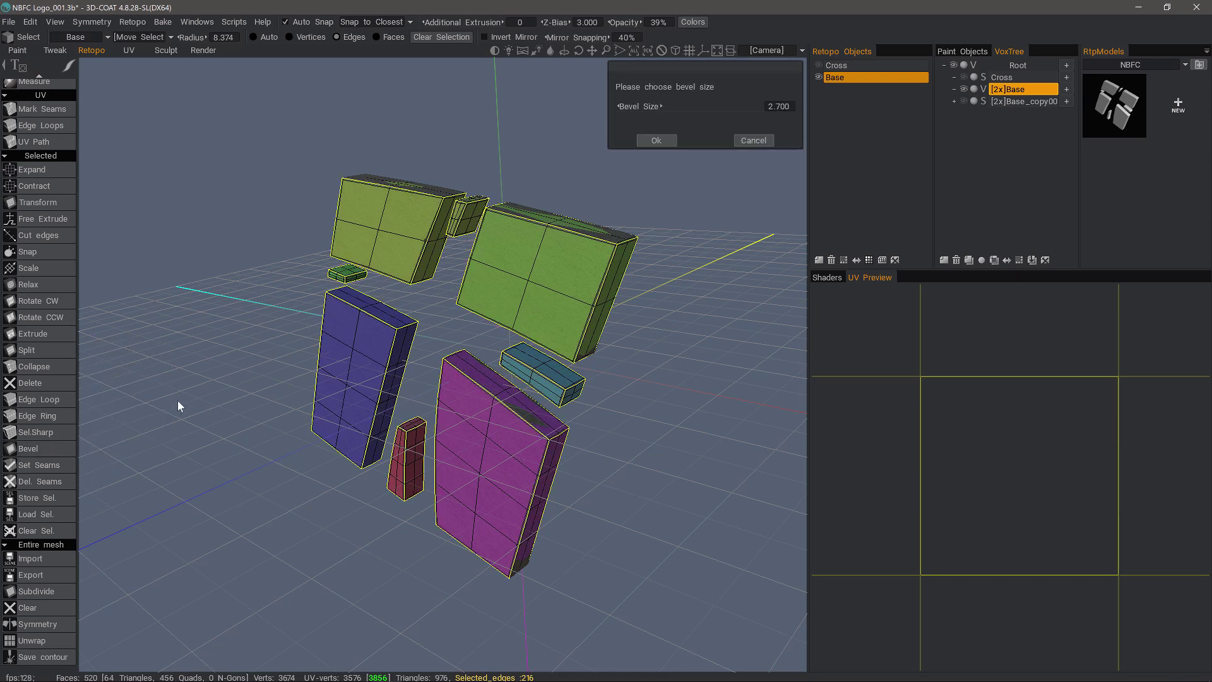
{"action": "mouse_move", "coordinate": [676, 104]}
{"action": "left_mouse_down"}
{"action": "mouse_move", "coordinate": [663, 106]}
{"action": "mouse_move", "coordinate": [713, 113]}
{"action": "mouse_move", "coordinate": [673, 112]}
{"action": "left_mouse_up"}
{"action": "left_click", "coordinate": [661, 141]}
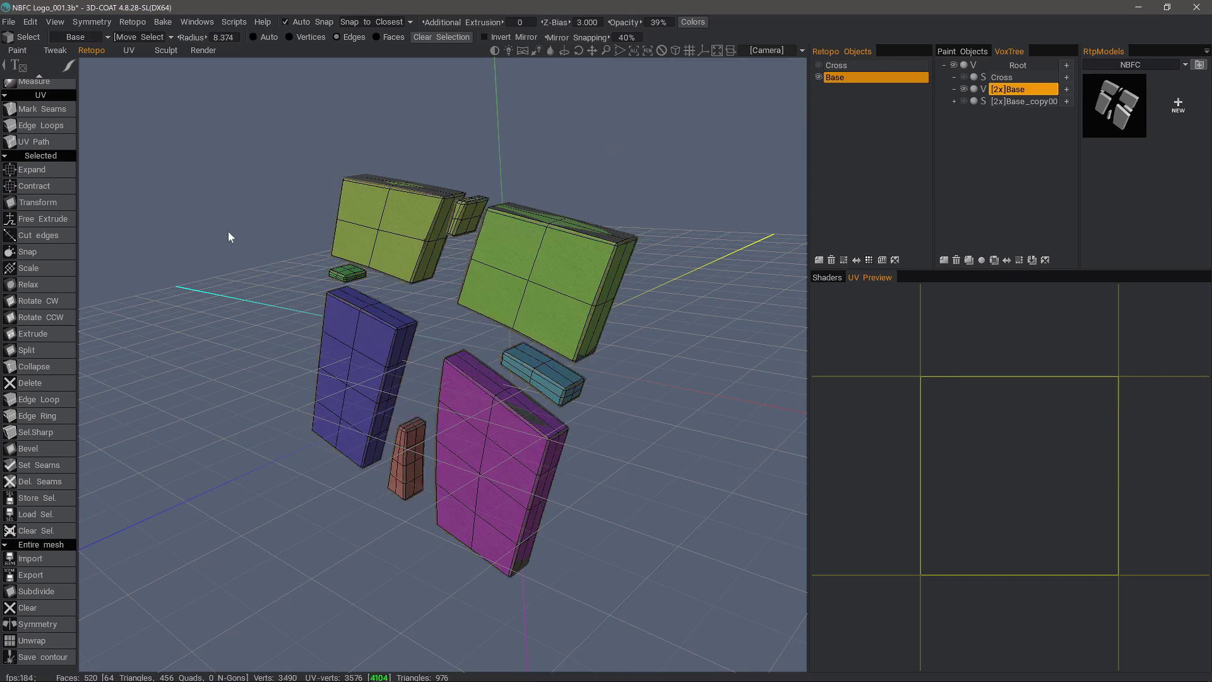
{"action": "key", "text": "KP_4"}
{"action": "key", "text": "KP_4"}
{"action": "key", "text": "KP_4"}
{"action": "key", "text": "KP_4"}
{"action": "key", "text": "KP_4"}
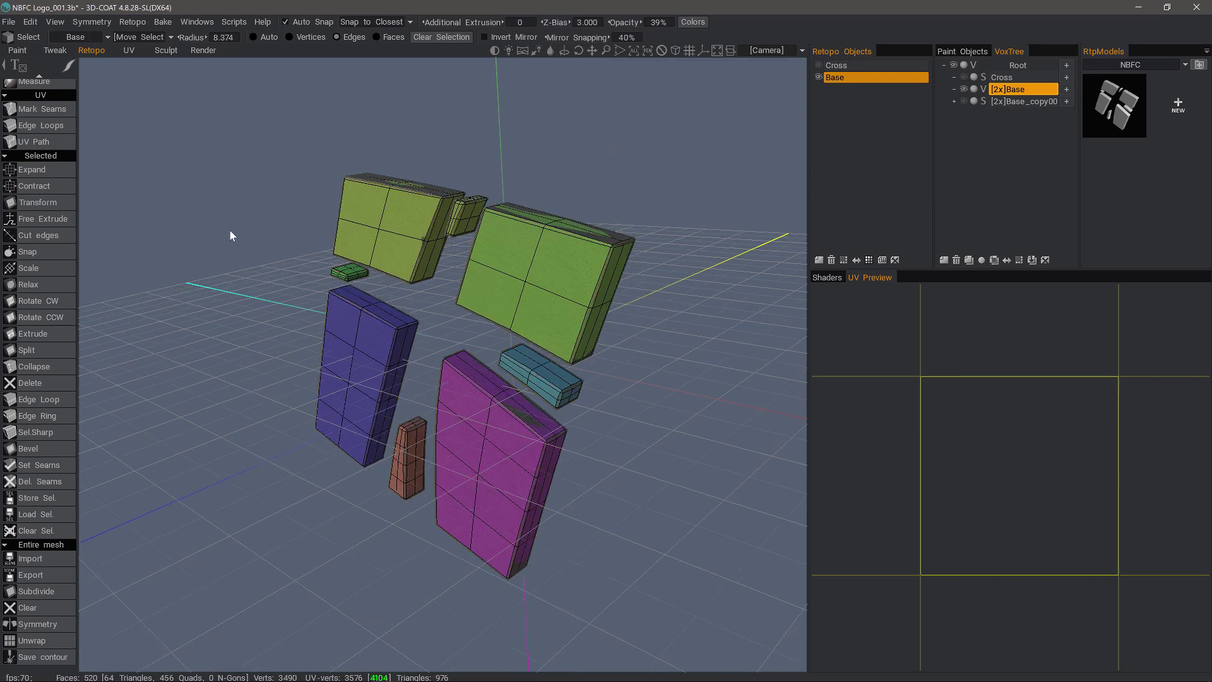
{"action": "key", "text": "KP_4"}
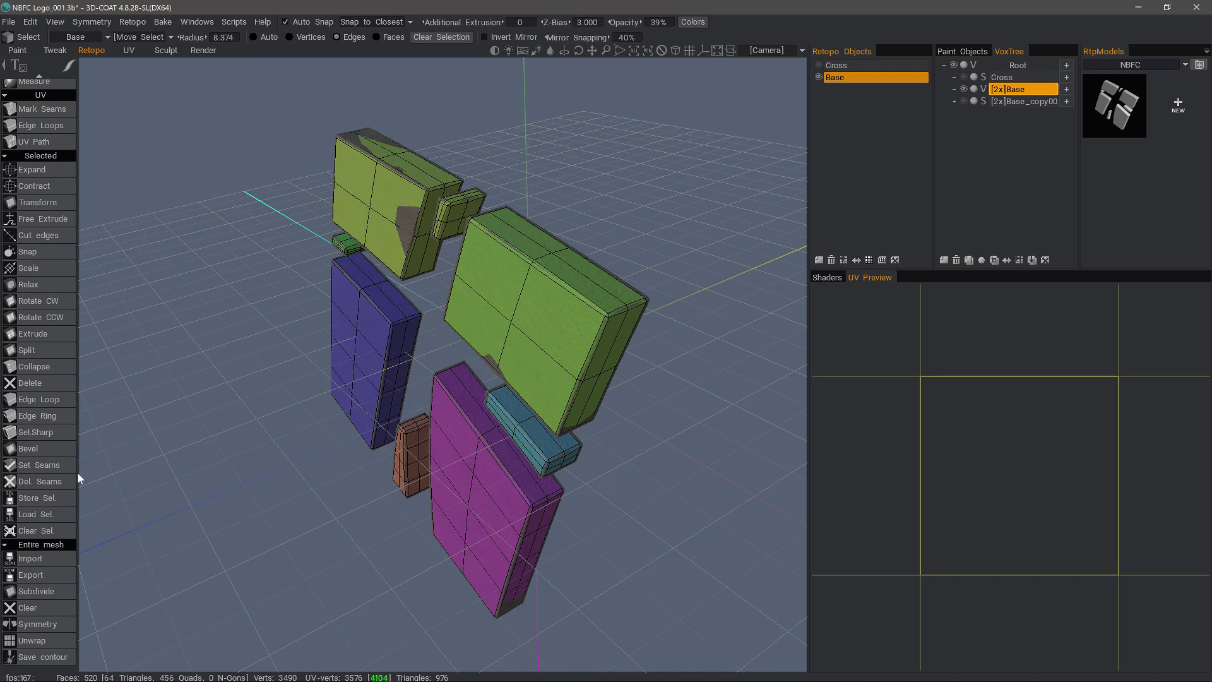
{"action": "left_click", "coordinate": [52, 432]}
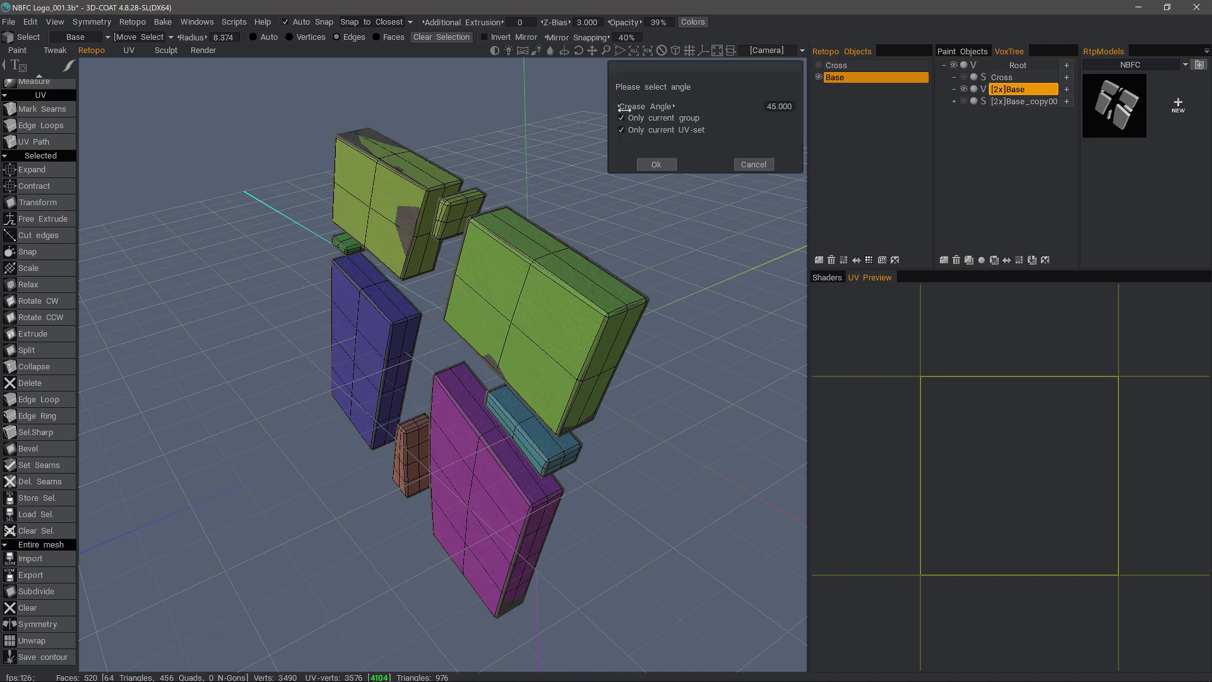
{"action": "left_click_drag", "start_coordinate": [666, 106], "coordinate": [662, 106]}
{"action": "left_click", "coordinate": [753, 165]}
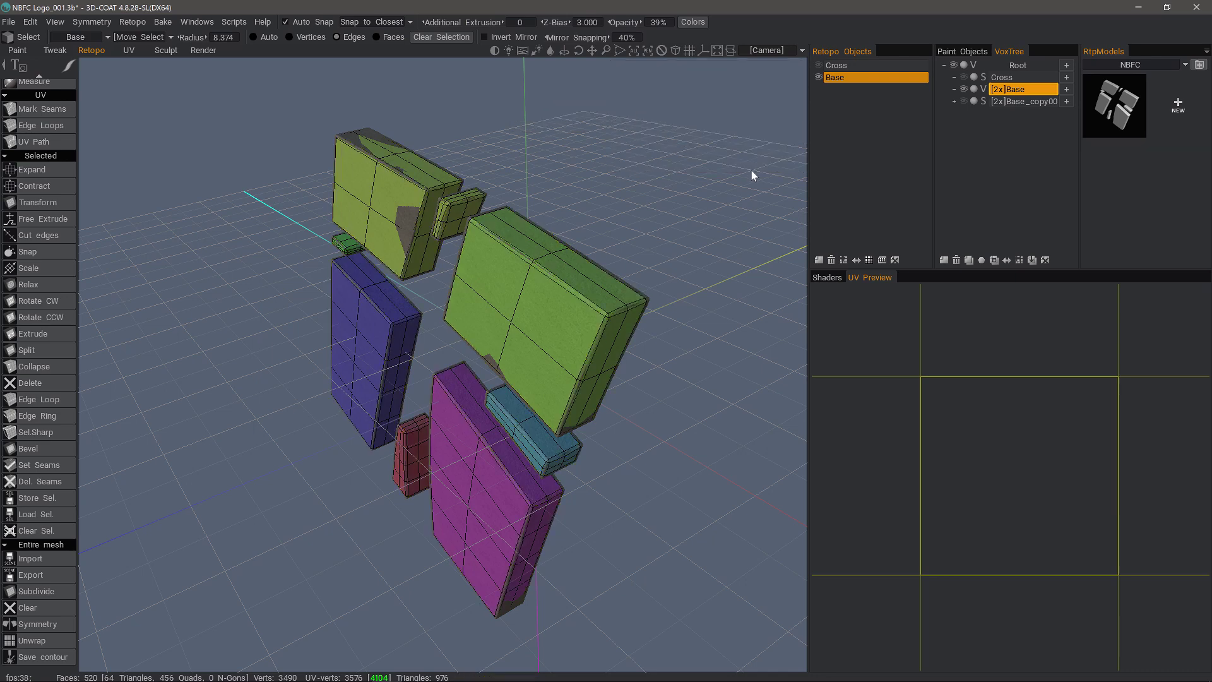
- Turn the selected sharp edges into UV seams, splitting the 240-face mesh into coloured islands
{"action": "left_click_drag", "start_coordinate": [218, 339], "coordinate": [241, 330]}
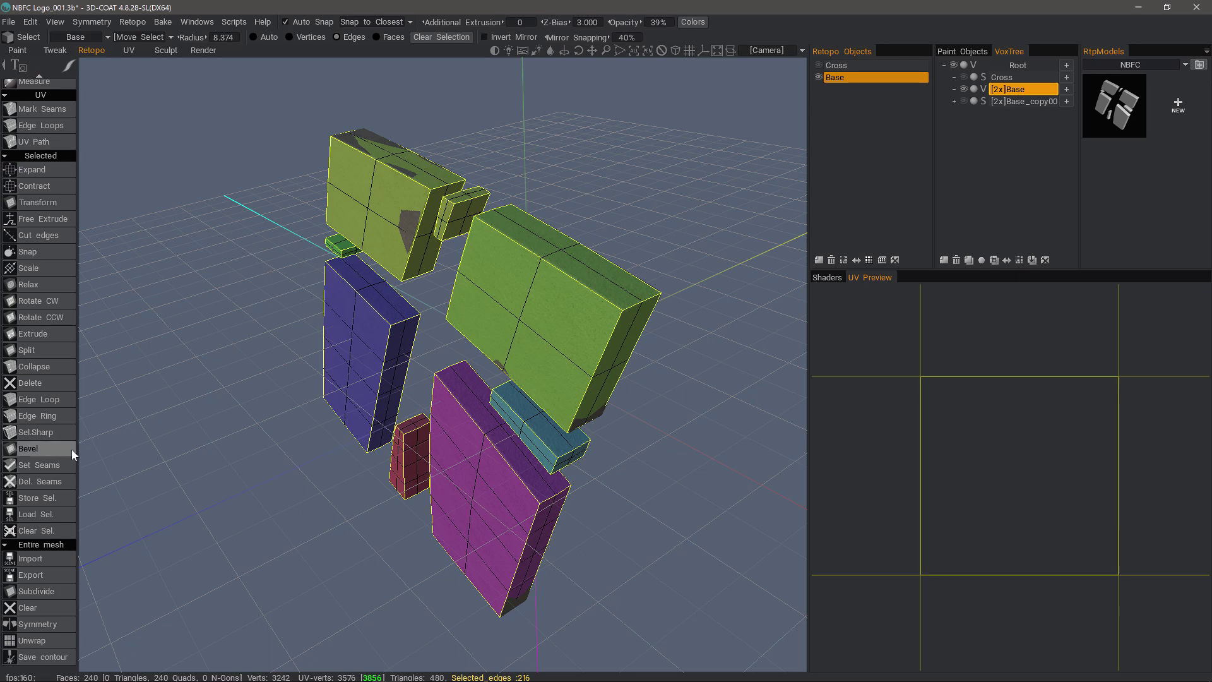
{"action": "left_click", "coordinate": [40, 465]}
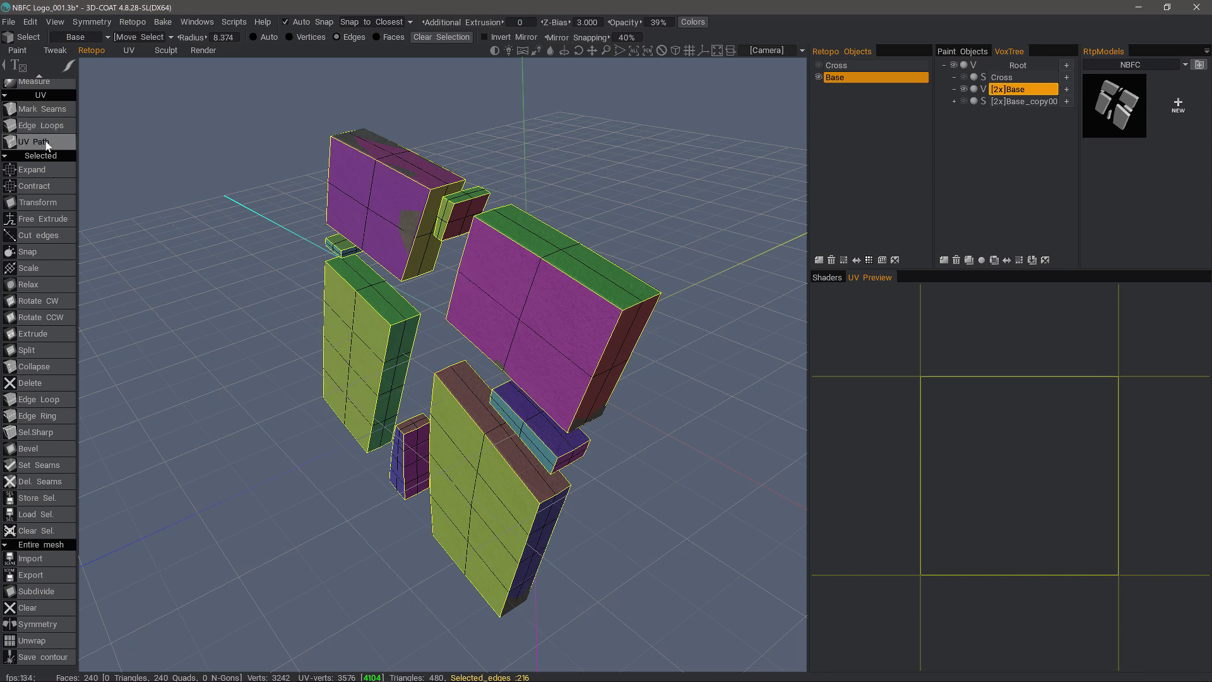
{"action": "left_click", "coordinate": [42, 108]}
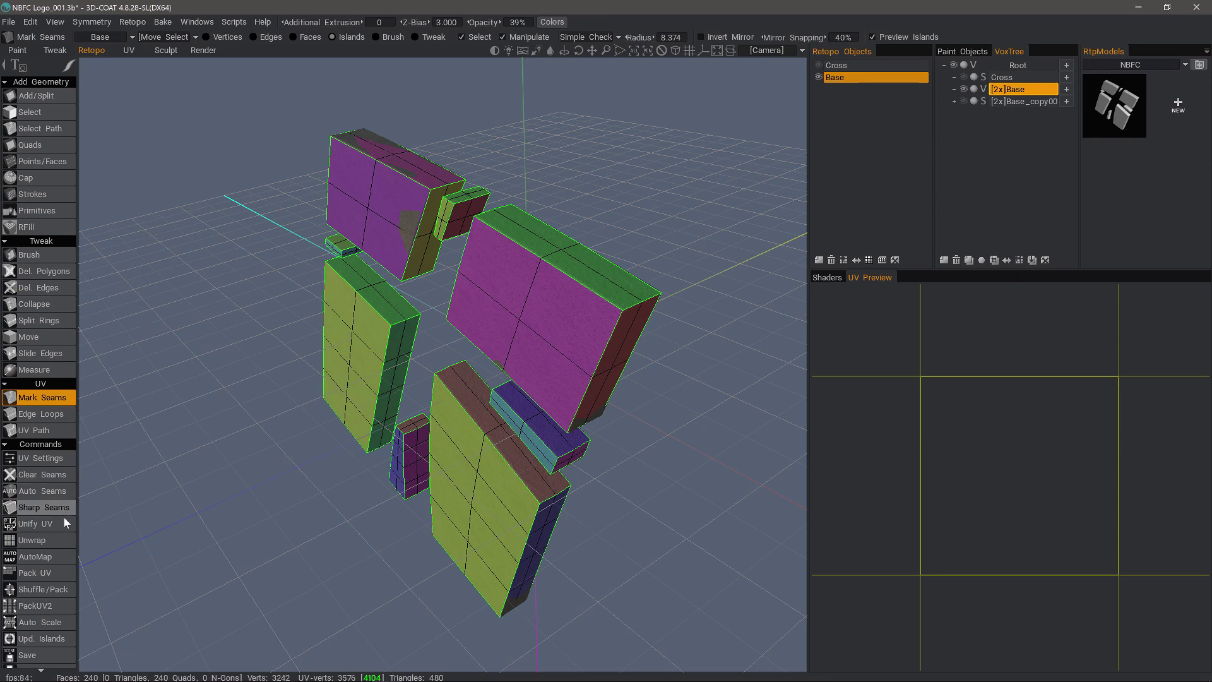
- Unwrap the mesh, then undo both the unwrap and the seams with Ctrl+Z
{"action": "left_click", "coordinate": [39, 541]}
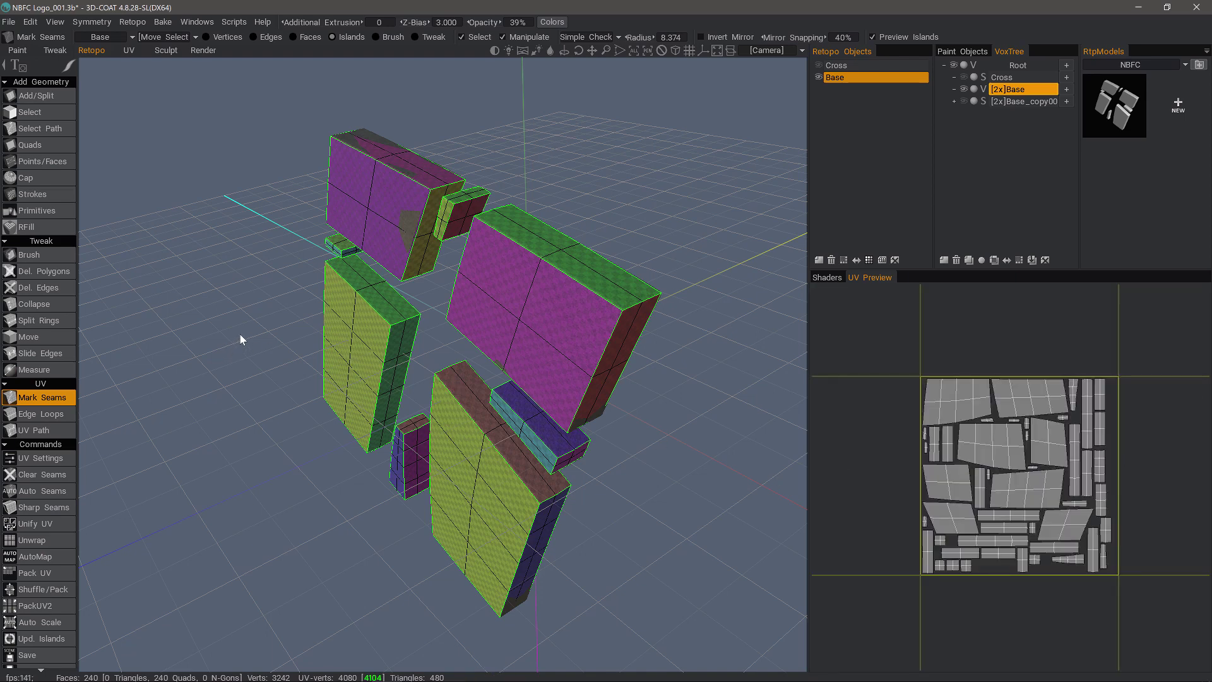
{"action": "key", "text": "ctrl+z"}
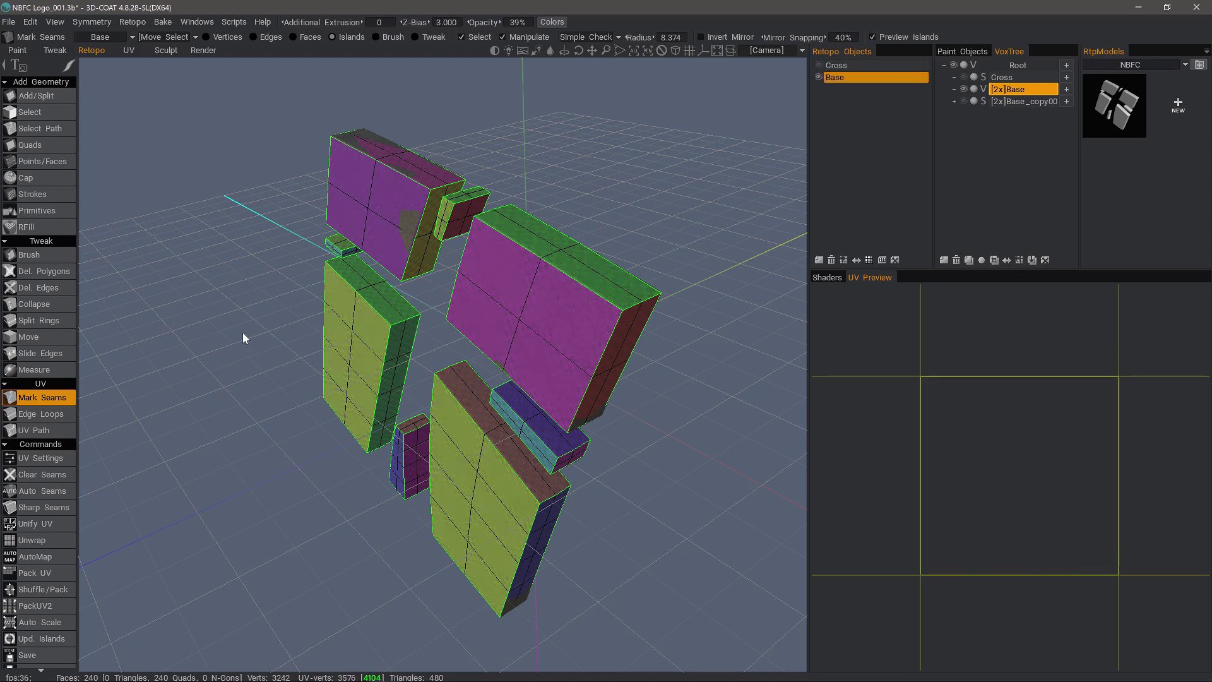
{"action": "key", "text": "ctrl+z"}
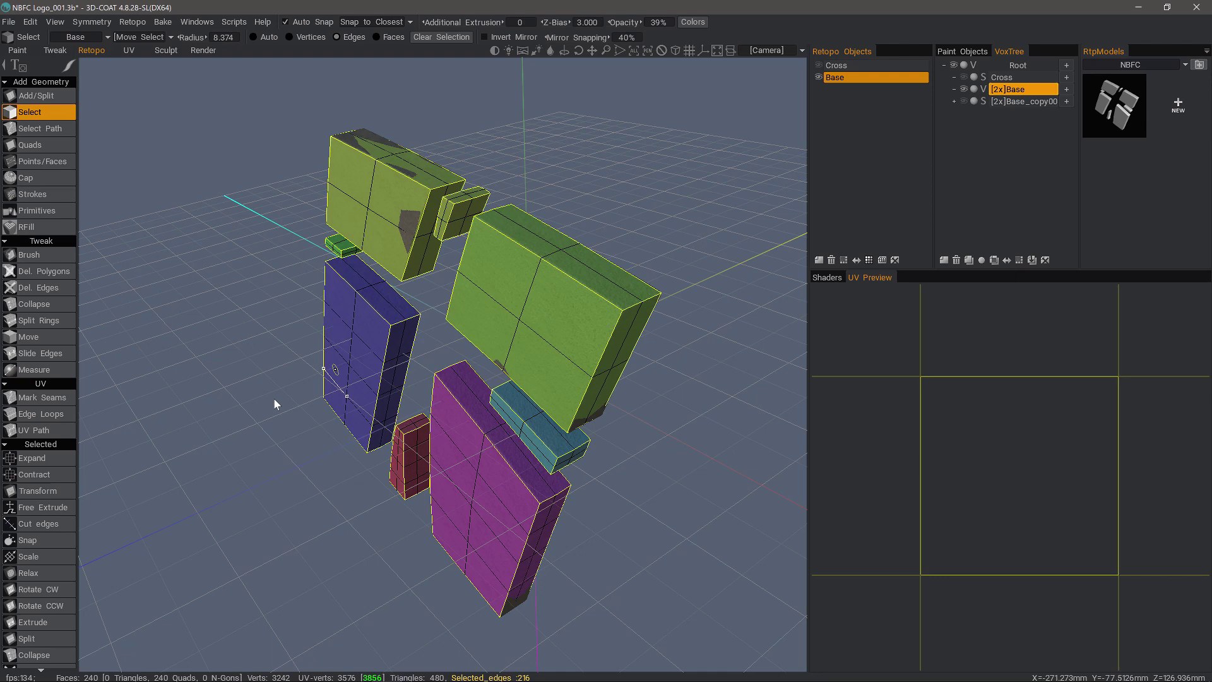
- Re-bevel the selected sharp edges at a smaller size of 2.850
{"action": "scroll", "coordinate": [51, 594], "scroll_direction": "down", "scroll_amount": 5}
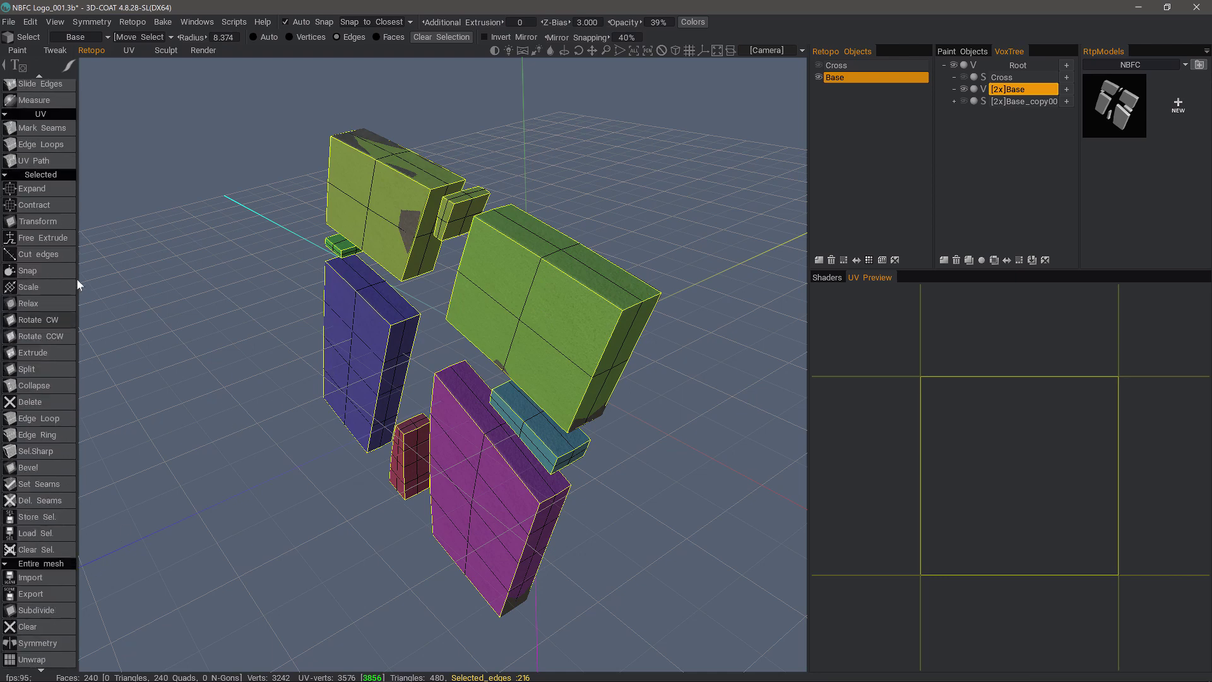
{"action": "left_click", "coordinate": [57, 449]}
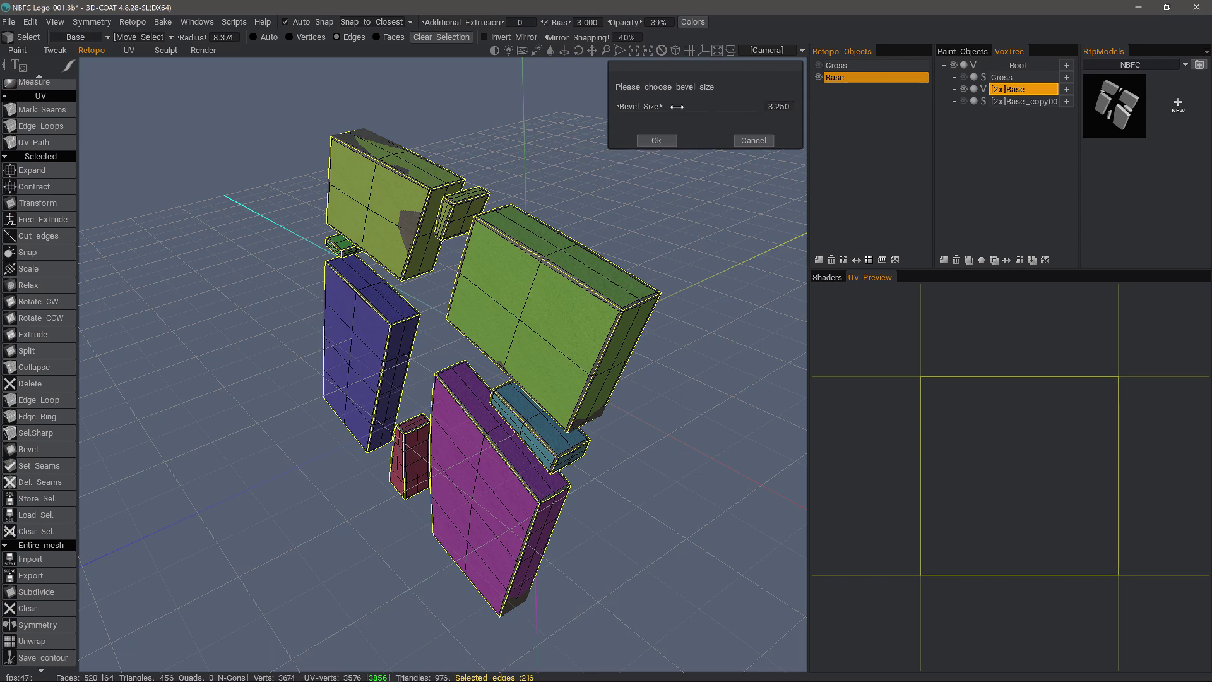
{"action": "left_click_drag", "start_coordinate": [677, 107], "coordinate": [669, 106]}
{"action": "left_click", "coordinate": [661, 142]}
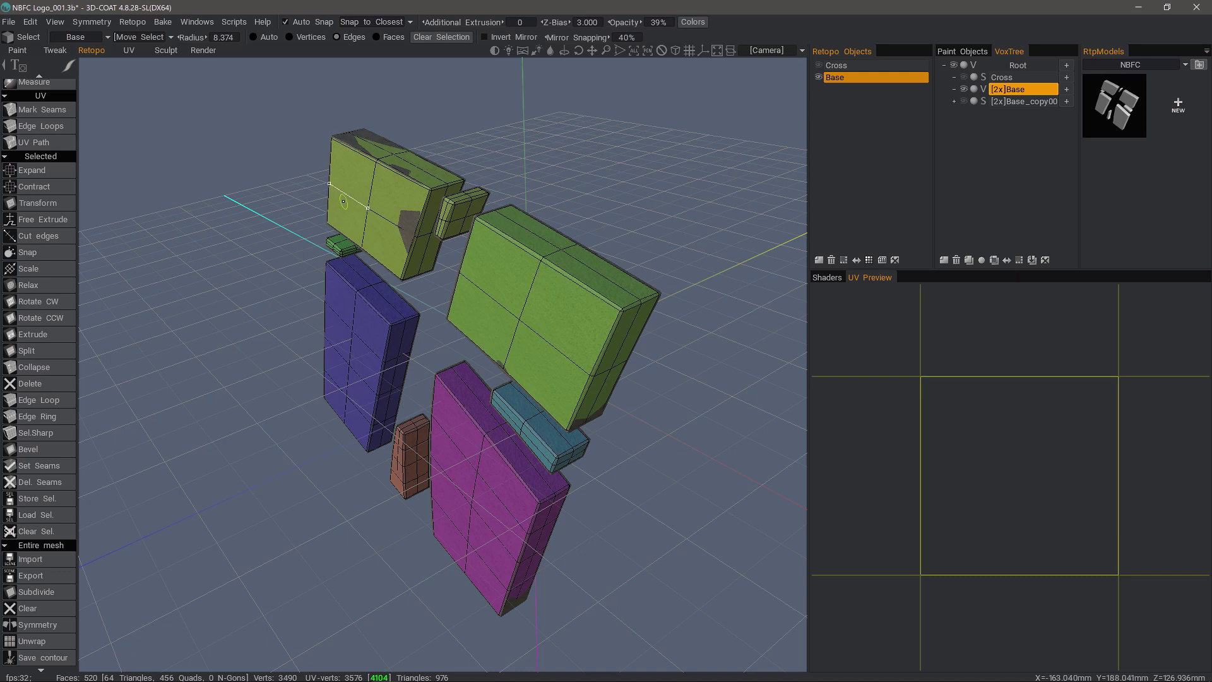
- Generate automatic seams in Edge Loops mode on the bevelled mesh
{"action": "left_click", "coordinate": [49, 112]}
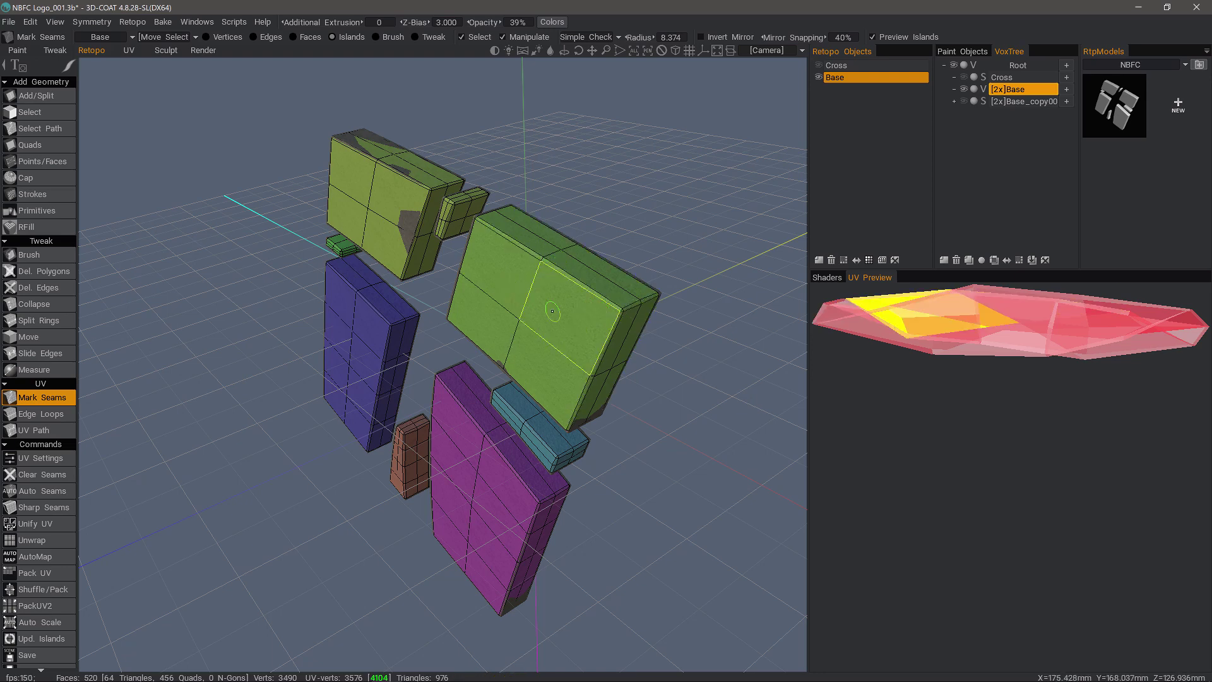
{"action": "left_click", "coordinate": [51, 414]}
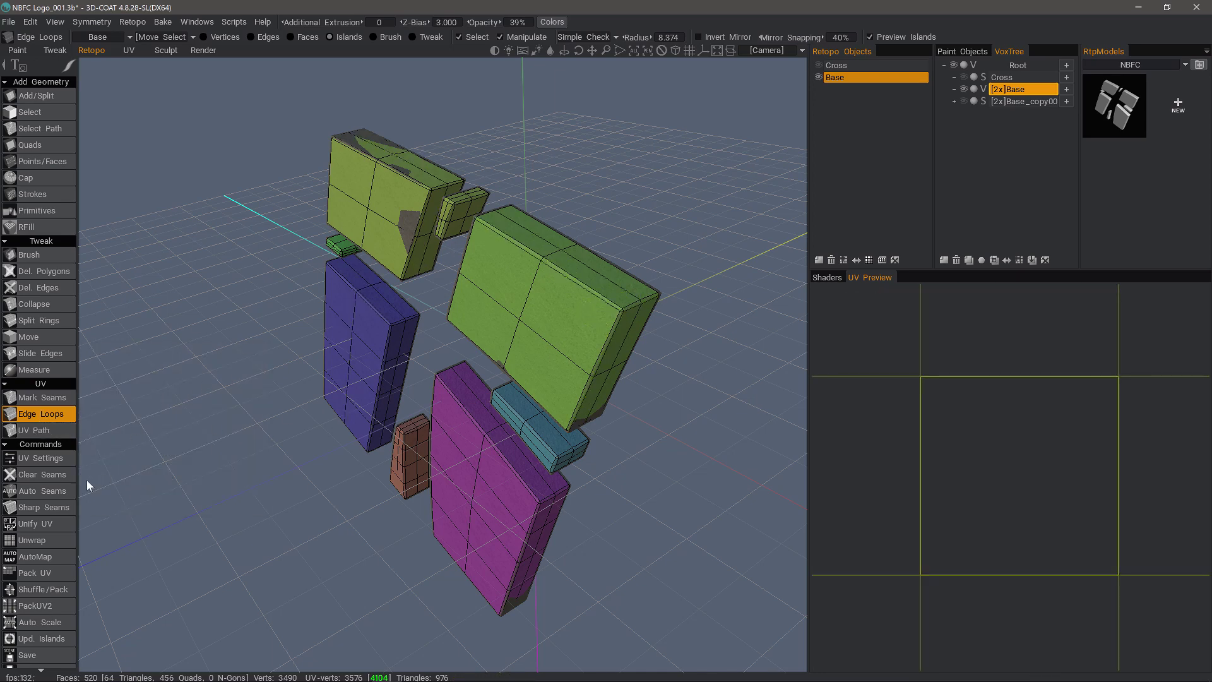
{"action": "left_click", "coordinate": [59, 482]}
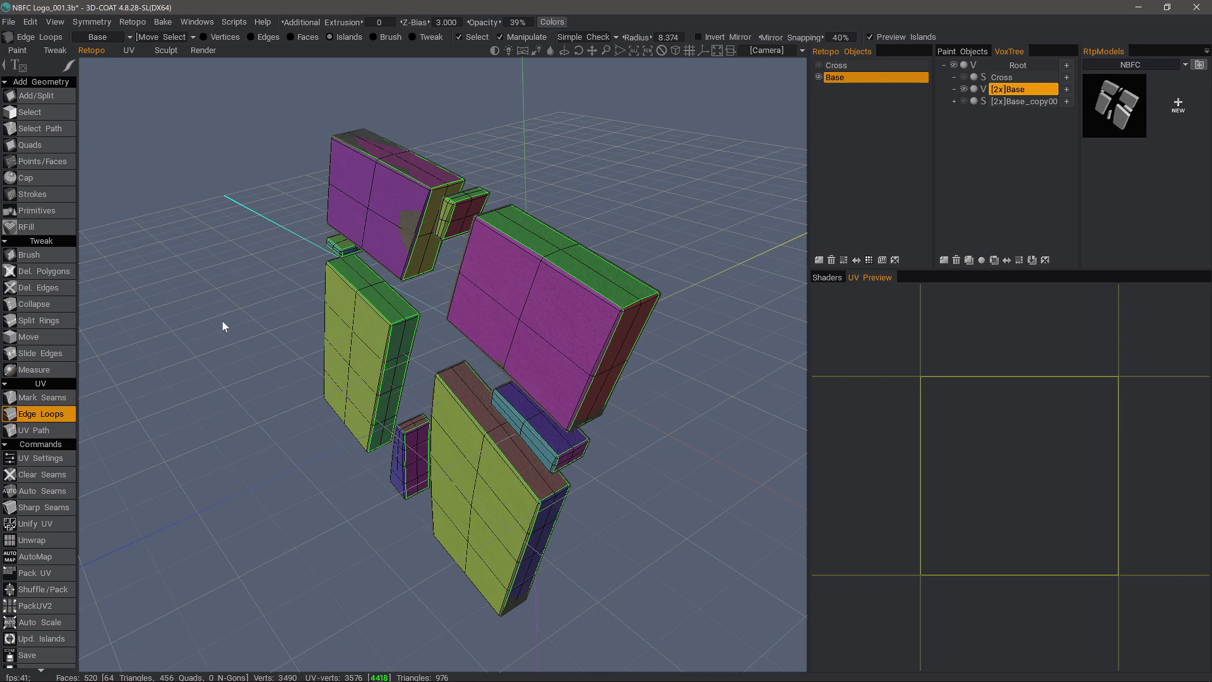
- Unwrap the seamed, bevelled logo mesh into UV islands
{"action": "left_click", "coordinate": [55, 541]}
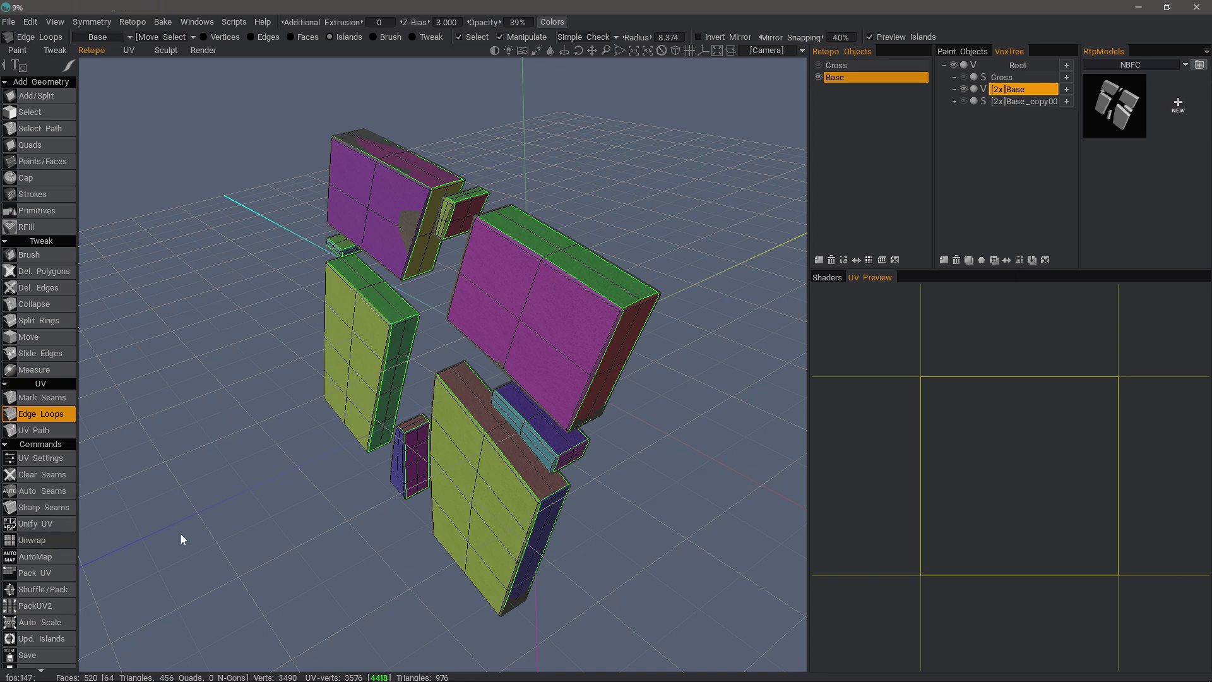